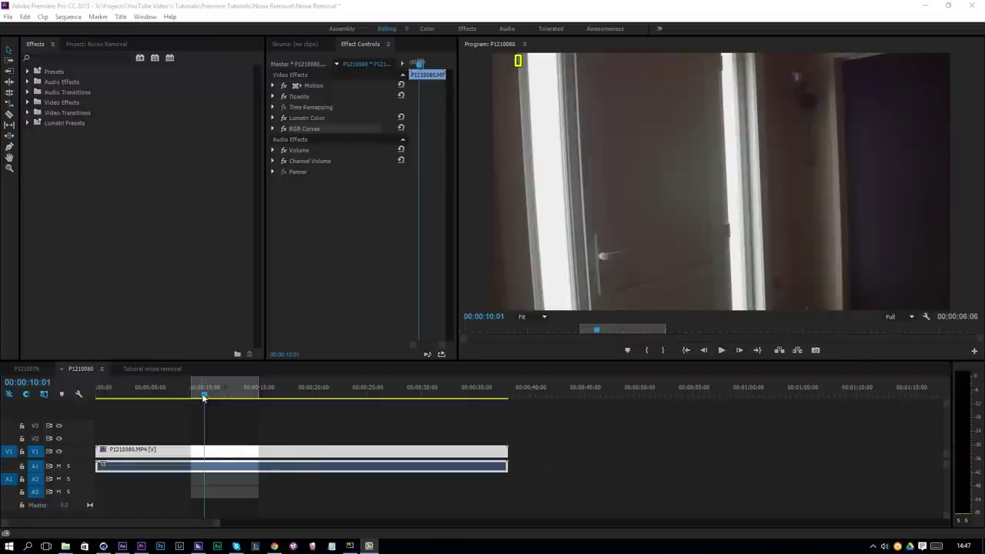
Step: Move the playhead to 00:00:09:18 and inspect a dark grainy area at 200% Program monitor zoom
click(203, 463)
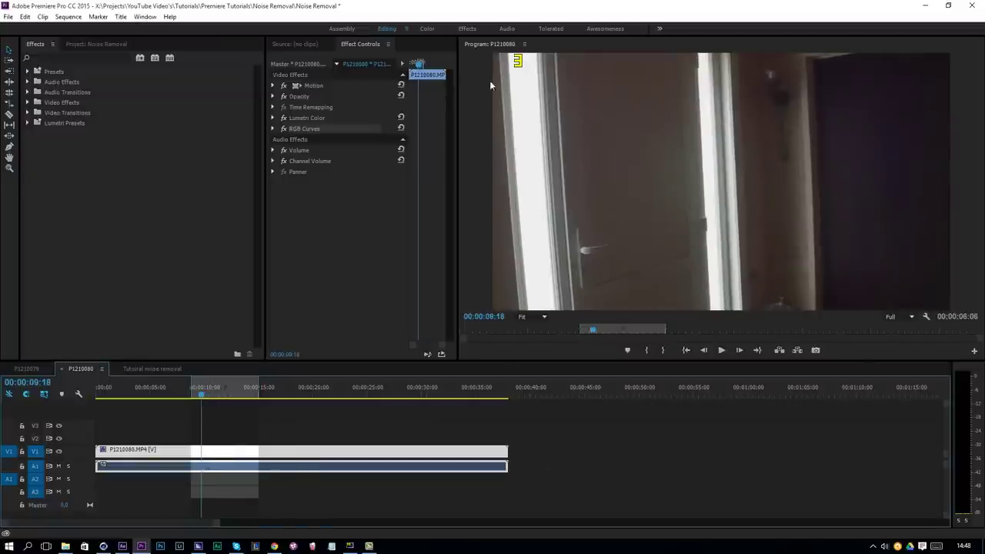
click(536, 317)
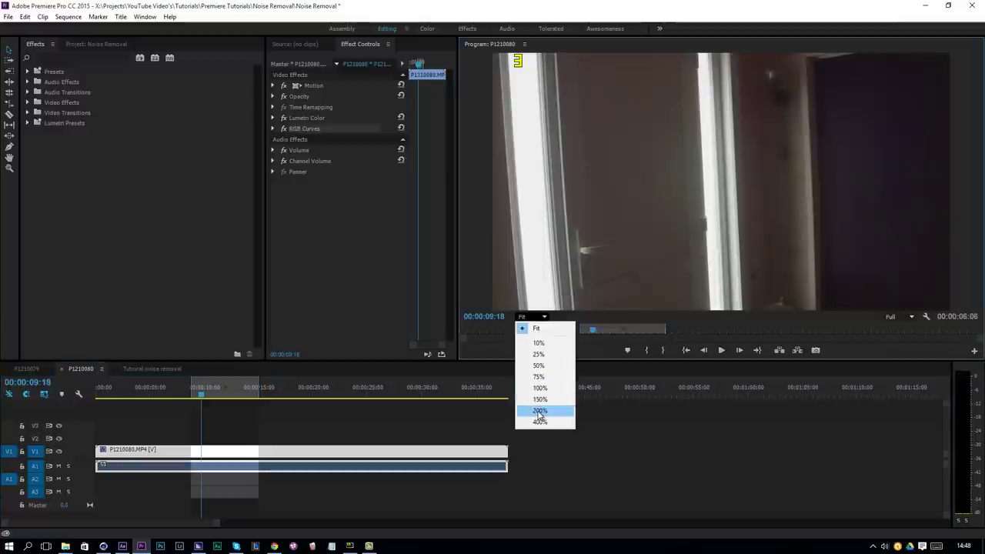
click(538, 411)
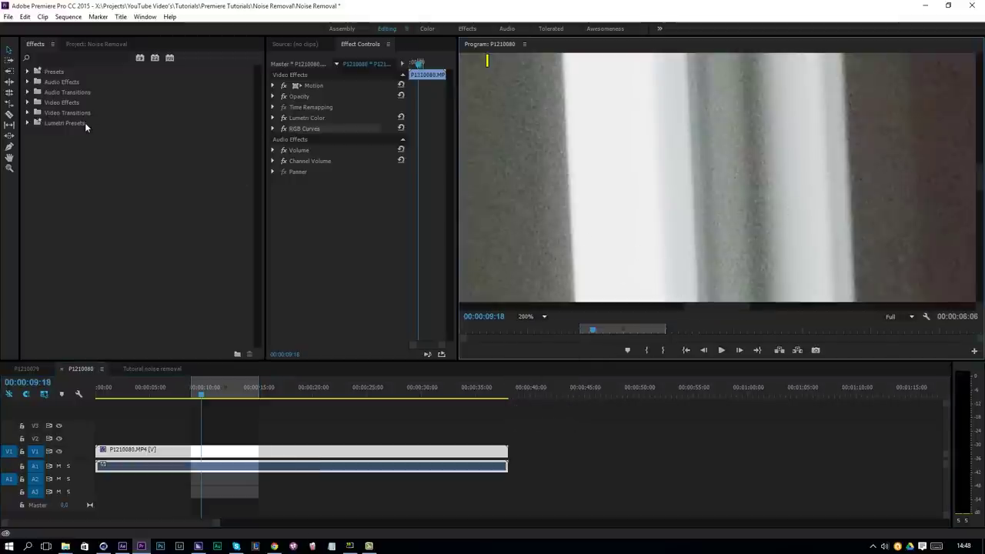
click(10, 159)
drag(754, 194, 731, 174)
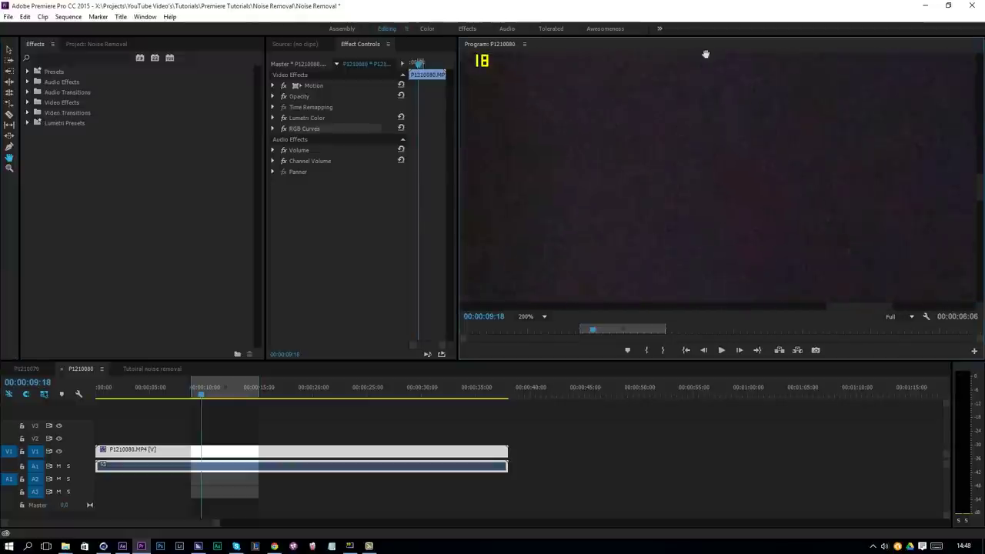
Step: Return to the Selection tool and set the Program monitor zoom back to Fit
click(9, 49)
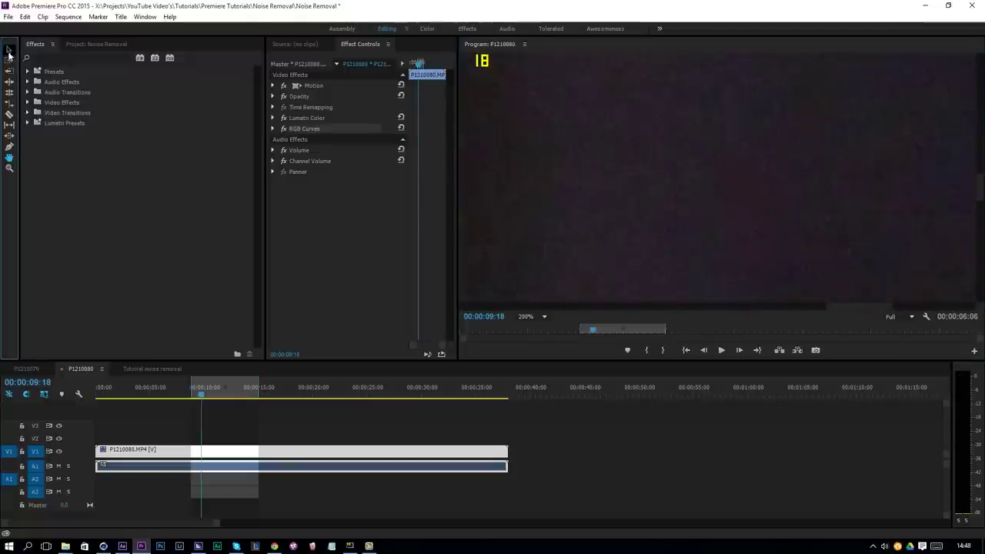
click(531, 316)
click(534, 329)
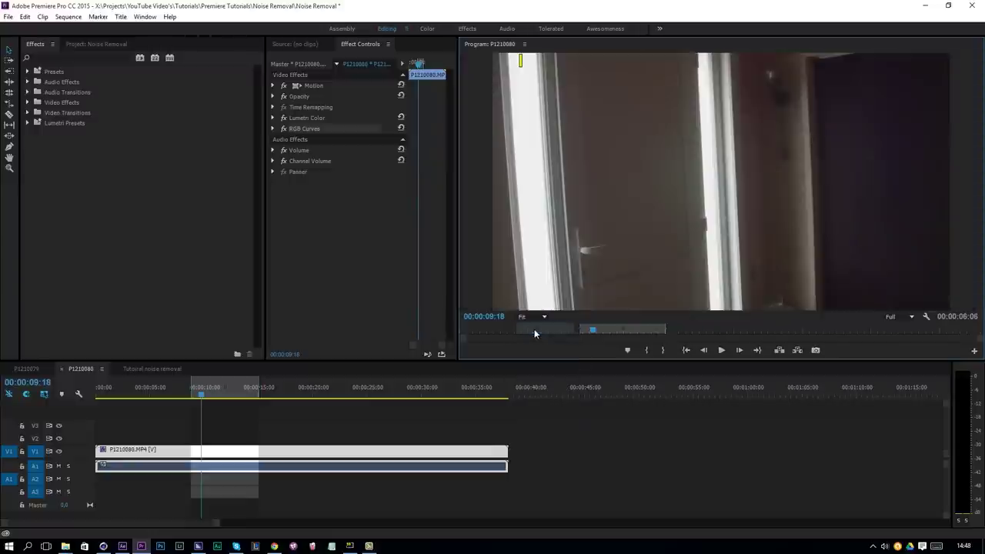
Step: Find 'neat' in Effects and apply Neat Video Reduce Noise v4 to clip P1210080.MP4 on V1
click(54, 57)
text(neat)
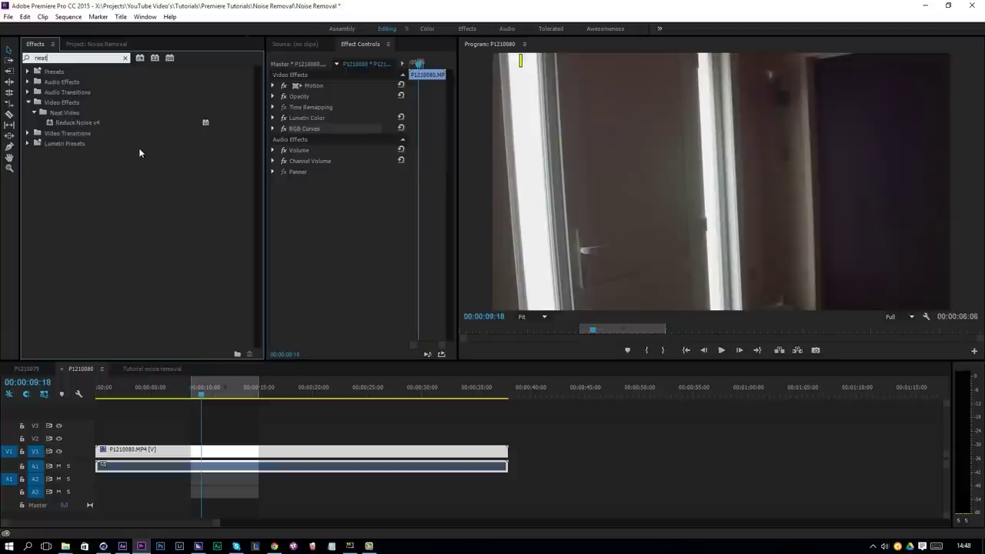
click(78, 123)
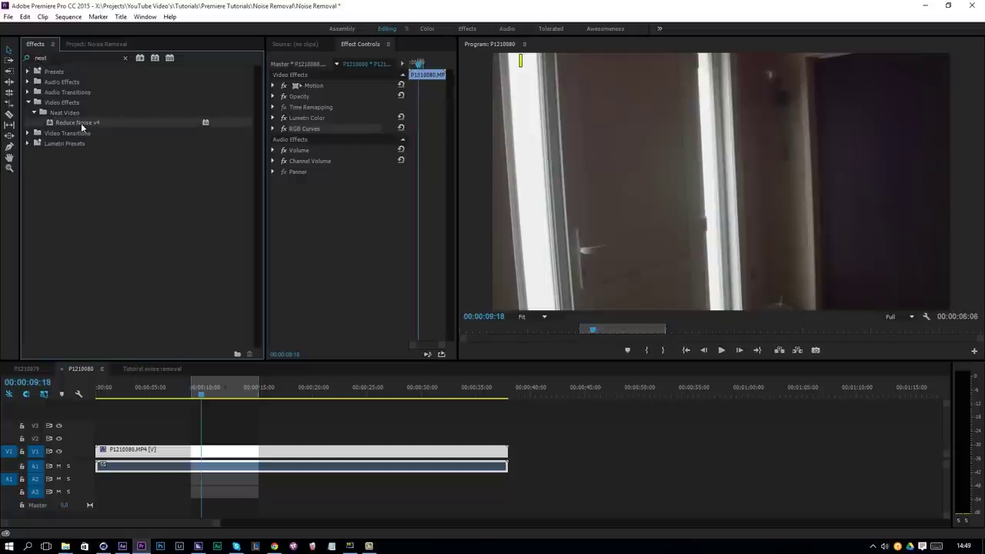
drag(80, 123, 227, 451)
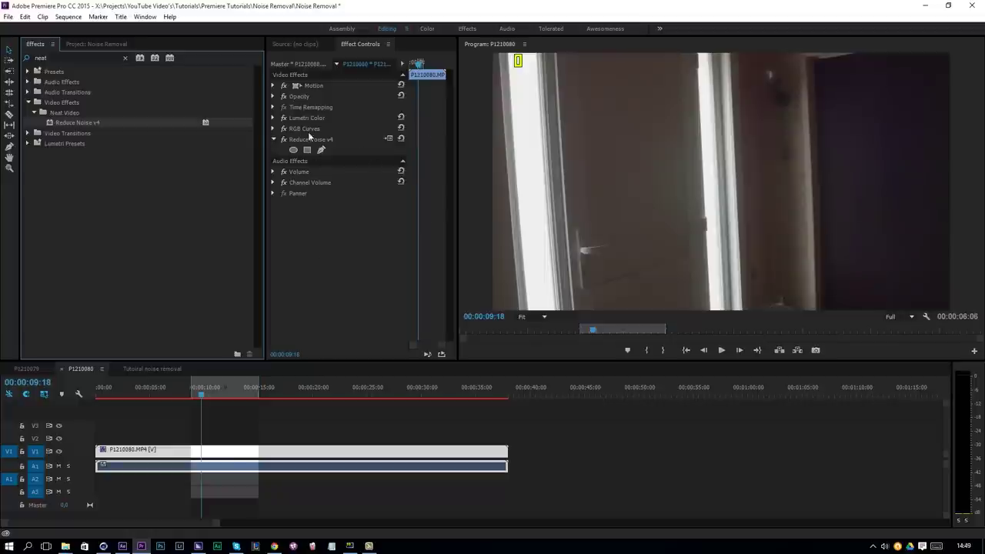
Step: Open Reduce Noise v4 setup and auto-profile the small dark sample, giving noise level 3.2 at 50% quality
click(388, 139)
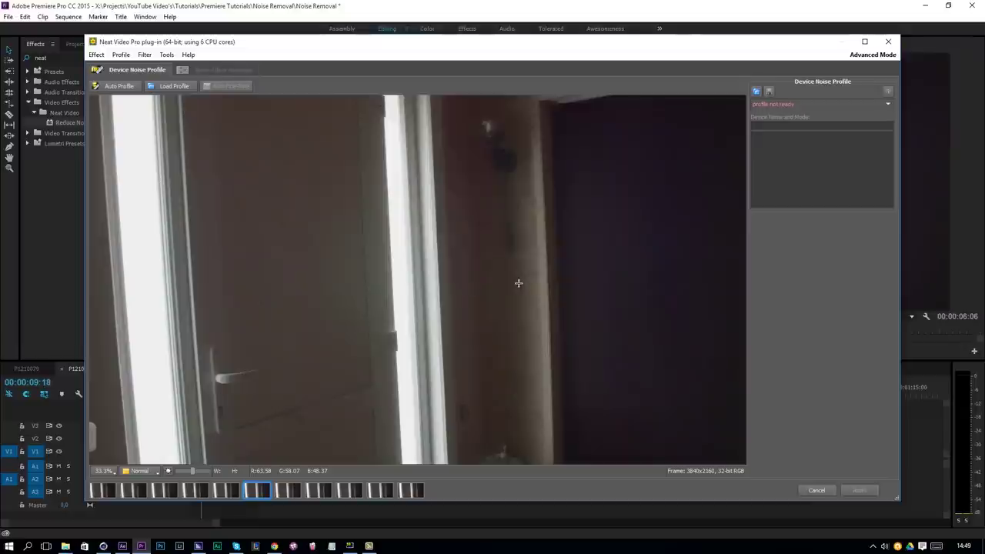
scroll(519, 284, down, 1)
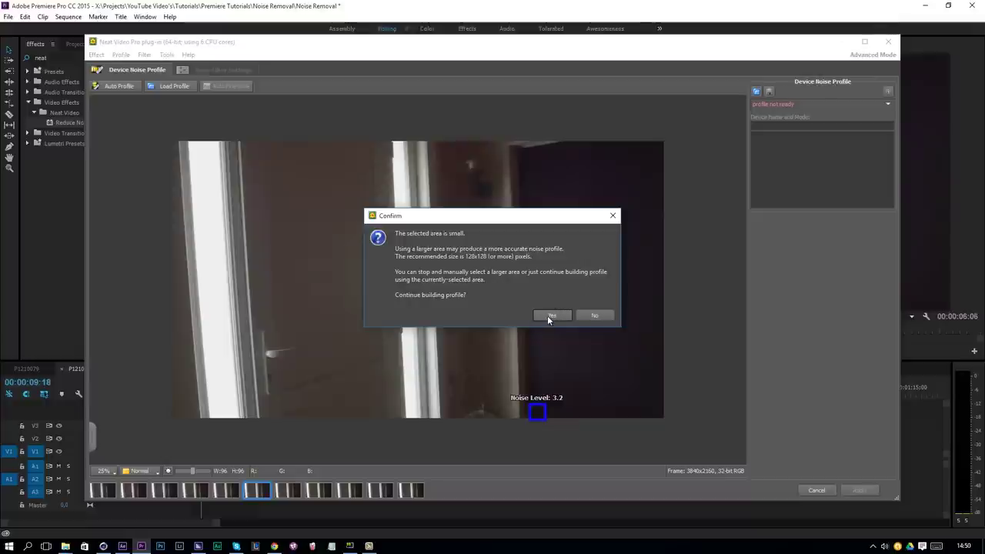
click(548, 316)
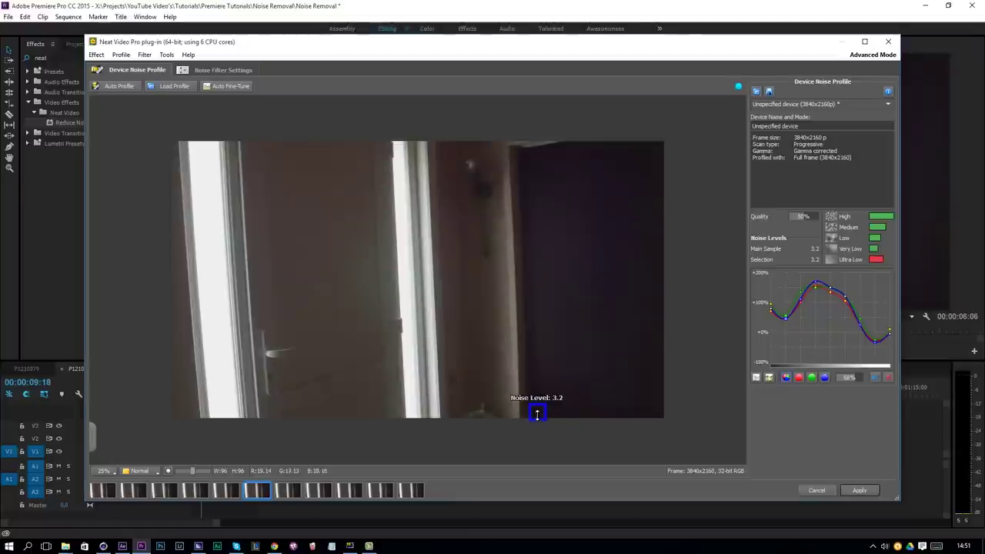
Step: Rebuild the profile from a ~233x256 sample on the flat door area, reaching 69% quality, noise 5.4
drag(537, 412, 297, 282)
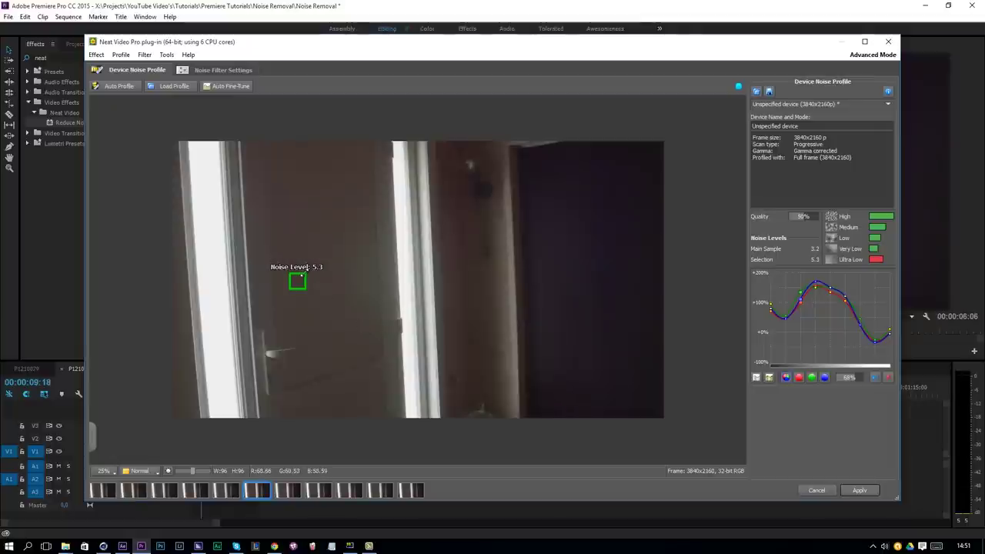
drag(302, 275, 324, 252)
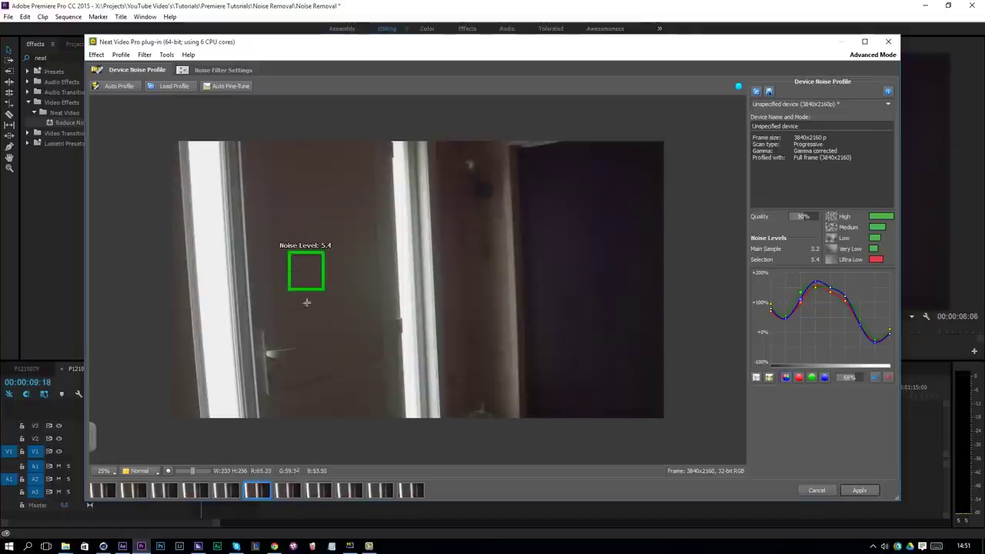
drag(303, 277, 242, 304)
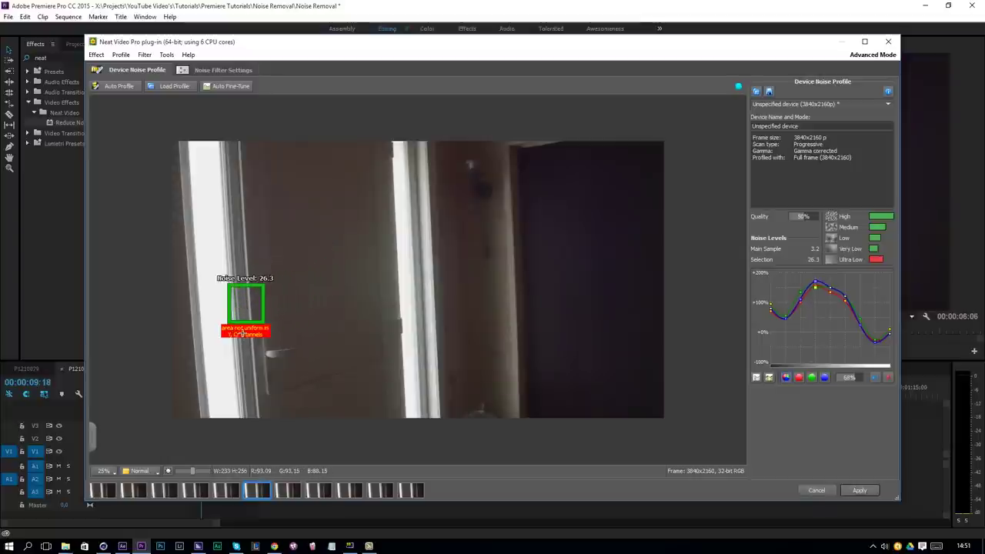
drag(261, 305, 299, 261)
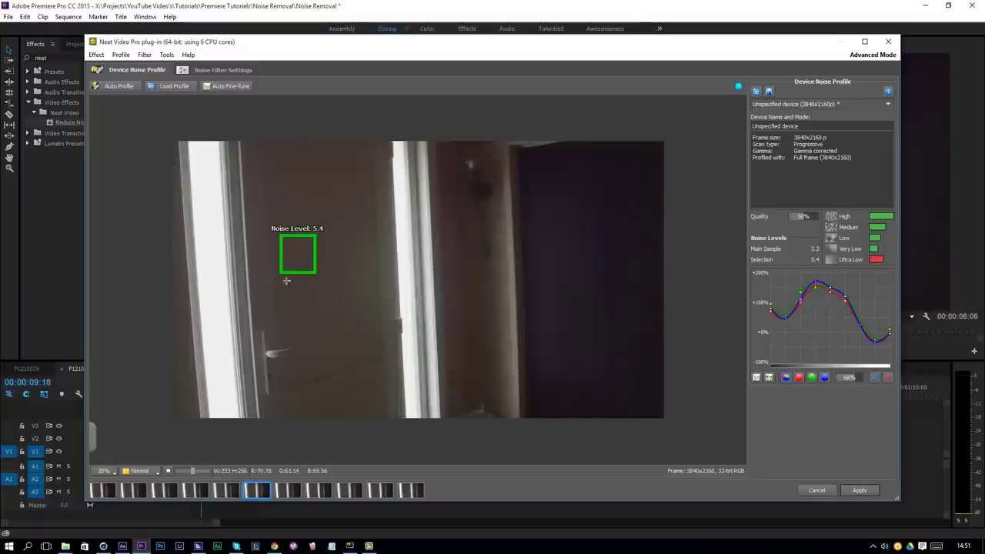
click(108, 91)
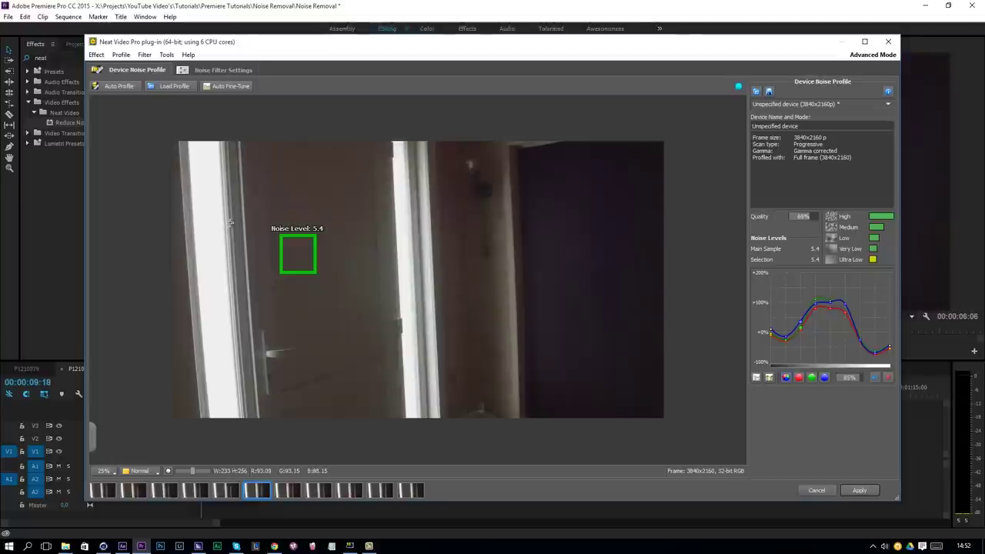
Step: In Noise Filter Settings, zoom the preview and compare Original against Variant #1 repeatedly
click(218, 70)
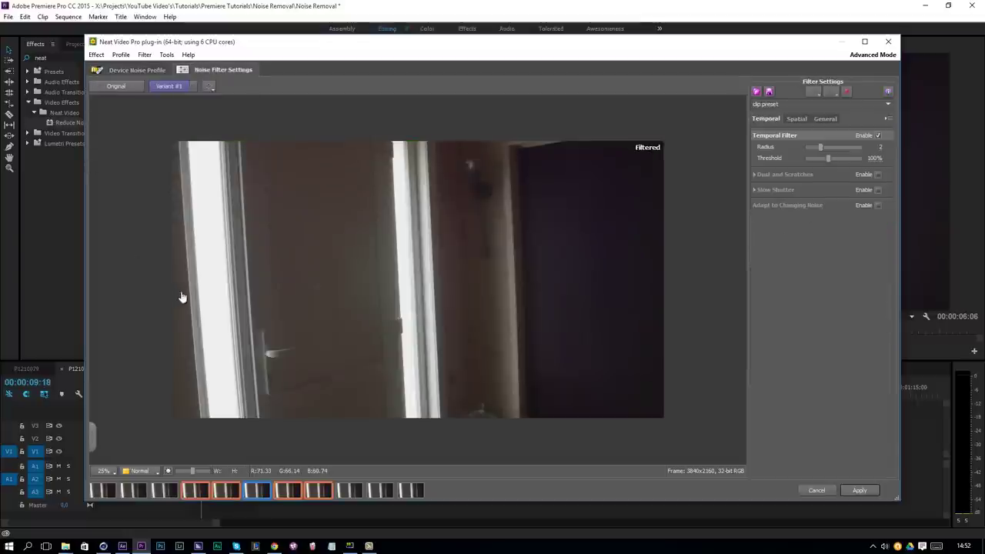
scroll(610, 328, up, 3)
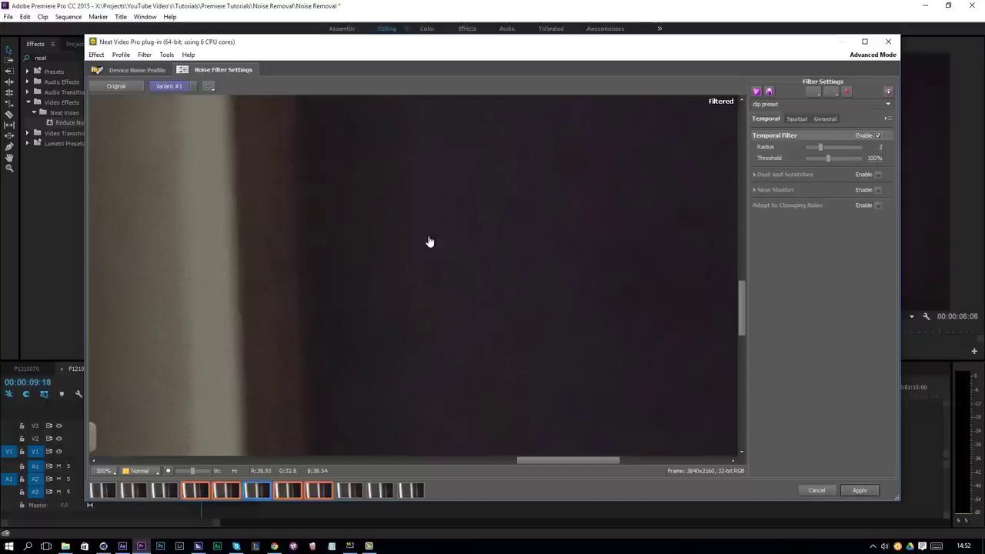
key(o)
key(1)
key(o)
key(1)
key(o)
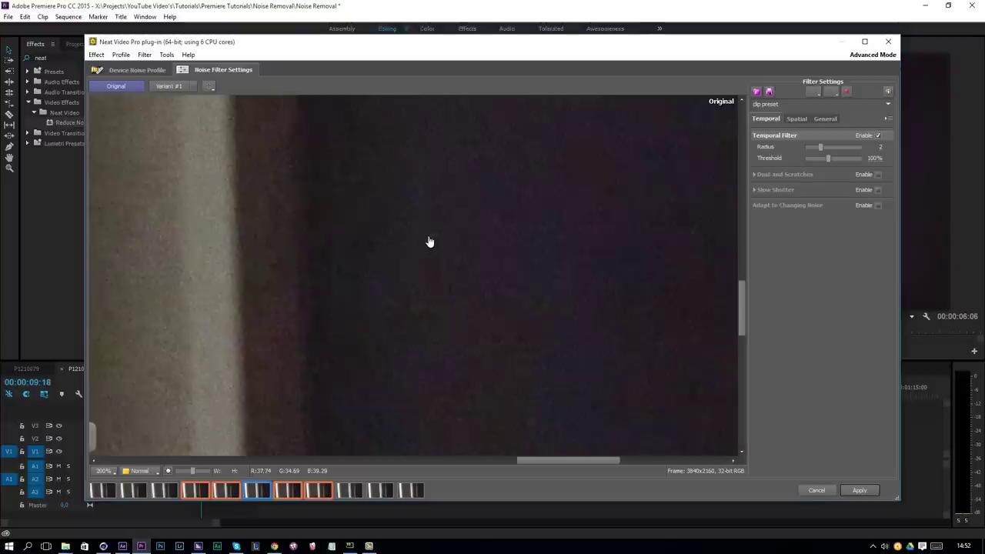
key(1)
key(o)
key(1)
Step: Draw a preview box beside the window frame and compare Original and Variant #1 inside it
scroll(354, 282, down, 2)
key(o)
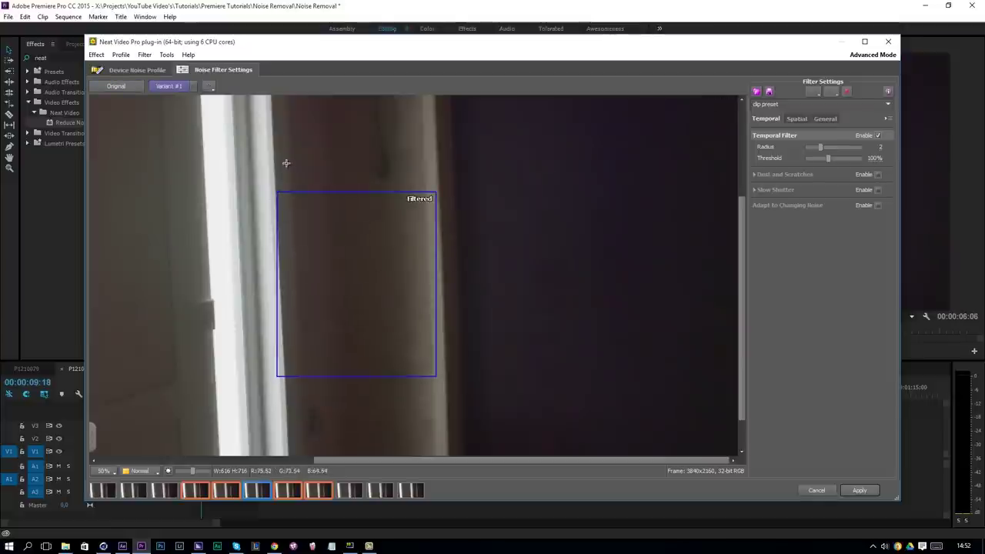
drag(285, 163, 439, 335)
key(o)
key(1)
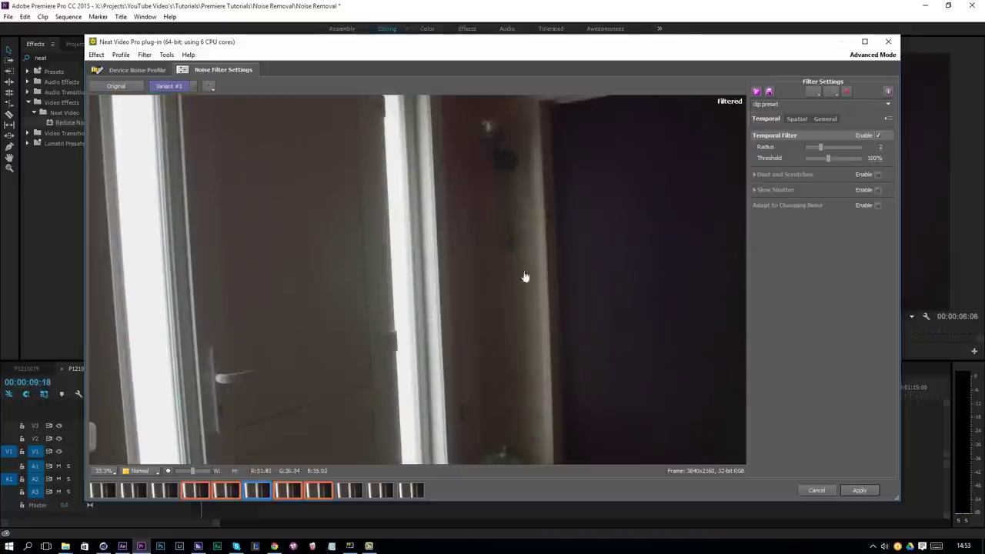
Step: Apply the Neat Video settings and return to Premiere with Reduce Noise v4 on the clip
click(868, 492)
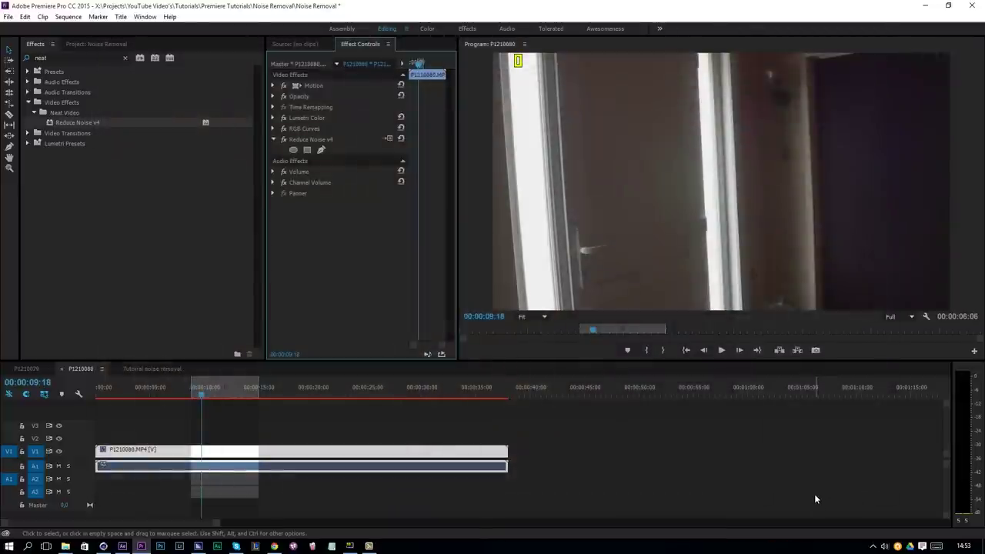